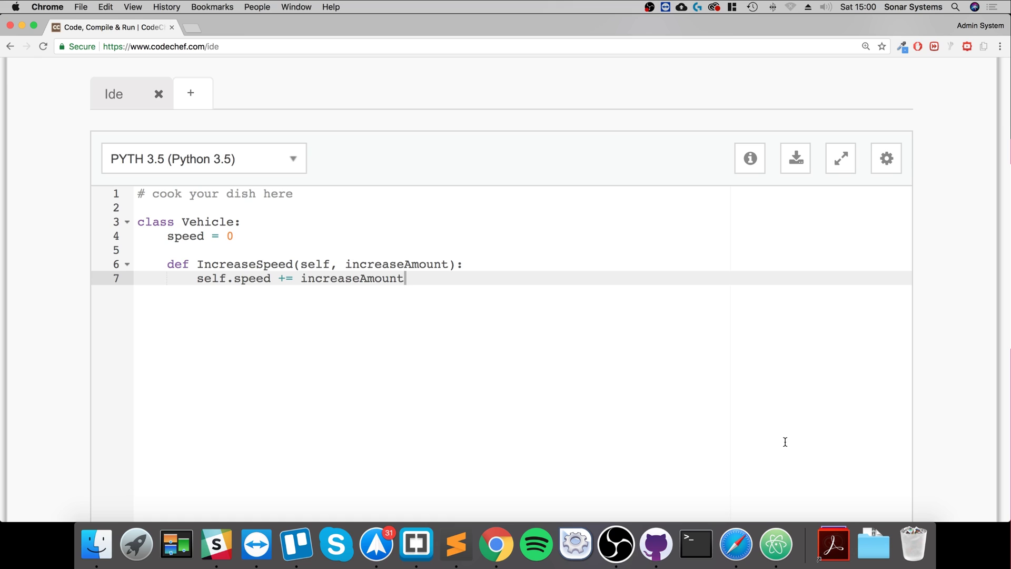
Step: Below the Vehicle class, add a new line with car1 = Vehicle() using autocomplete
mouse_move(613, 458)
left_mouse_down()
mouse_move(49, 182)
mouse_move(2, 221)
left_mouse_up()
left_click(362, 298)
left_click_drag(362, 299, 114, 218)
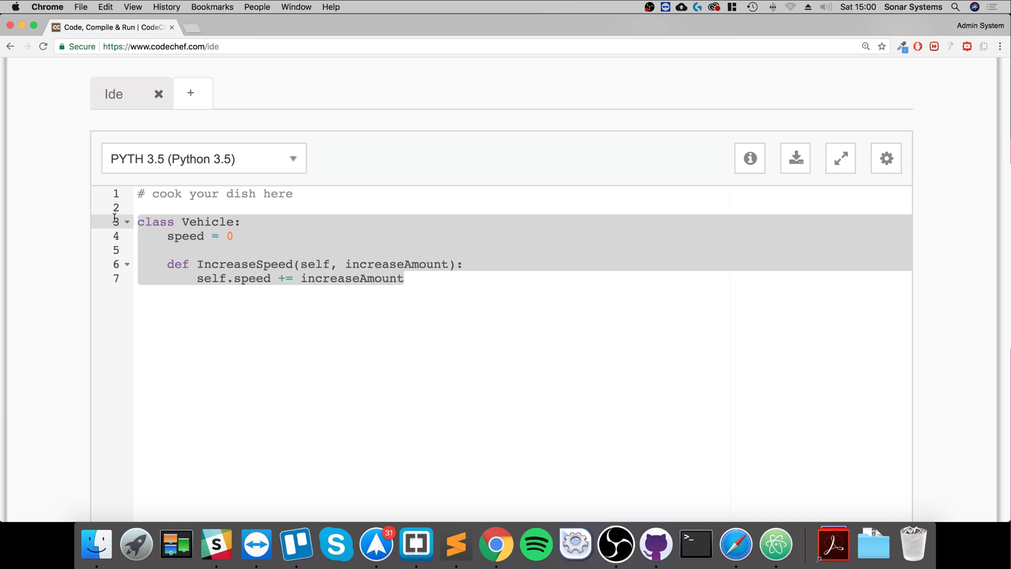
left_click(357, 321)
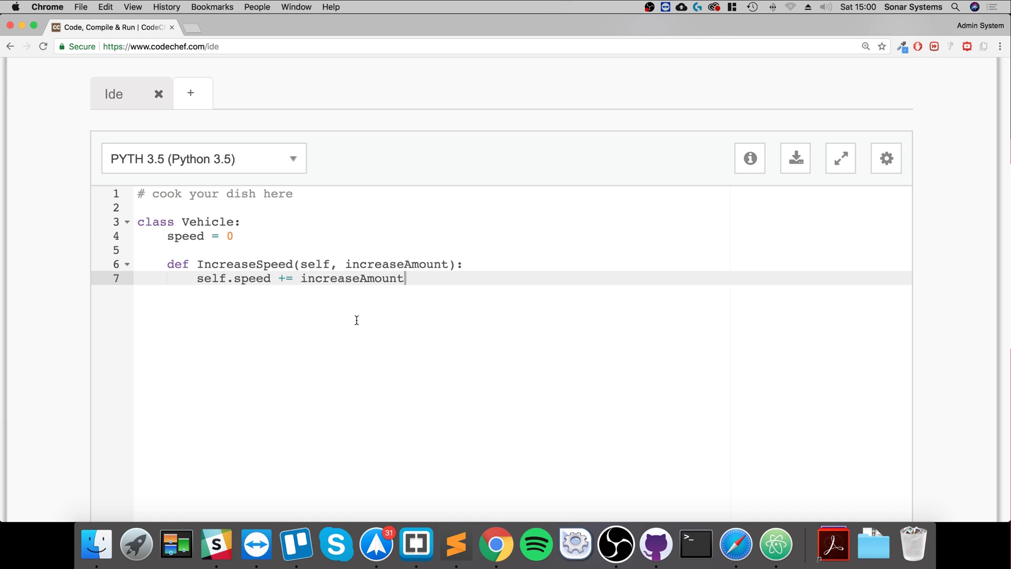
key("Return")
key("Return")
key("BackSpace")
key("BackSpace")
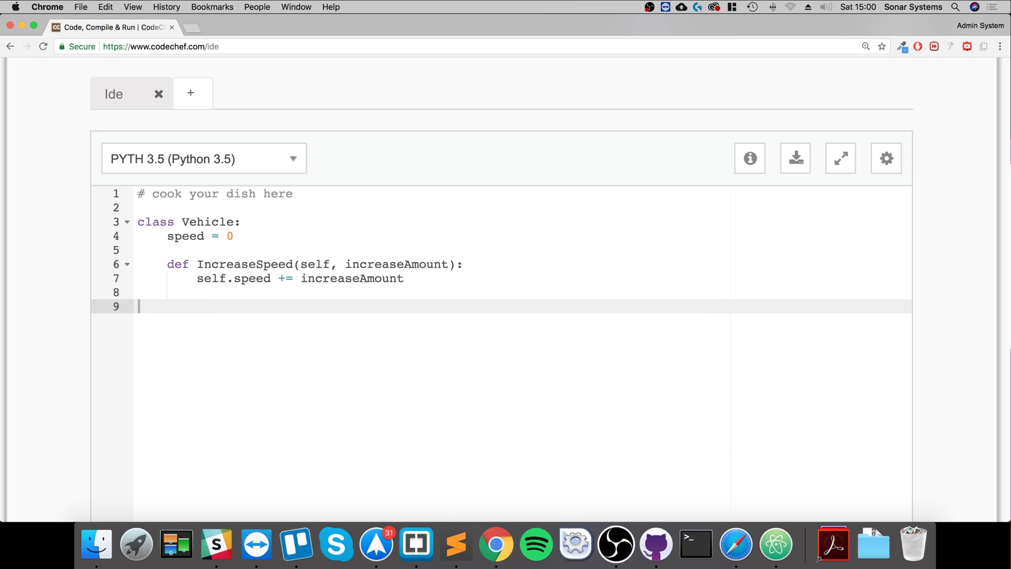
type("car1 = Vehic")
key("Return")
type("()")
Step: Duplicate the car1 = Vehicle() line onto line 10 for car2
key("shift+Home")
key("super+c")
key("Right")
key("super+v")
key("super+z")
key("Return")
key("super+v")
key("Home")
key("Right")
key("Right")
key("Right")
key("Up")
key("Left")
key("Left")
key("Left")
key("Left")
Step: Highlight the car1 and car2 lines, then run the code to a successful execution
left_click_drag(269, 320, 199, 308)
left_click(204, 308)
scroll(377, 345, "down", 2)
scroll(553, 347, "down", 3)
left_click(838, 364)
scroll(846, 371, "down", 3)
scroll(855, 370, "down", 1)
scroll(779, 355, "up", 3)
scroll(774, 352, "up", 5)
scroll(770, 346, "up", 2)
scroll(759, 332, "down", 3)
scroll(752, 320, "down", 3)
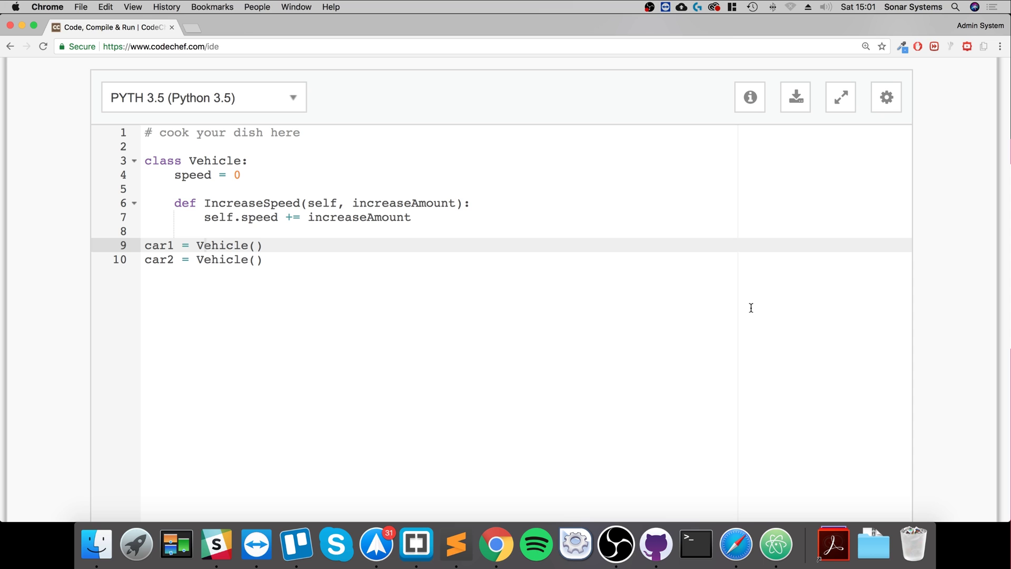